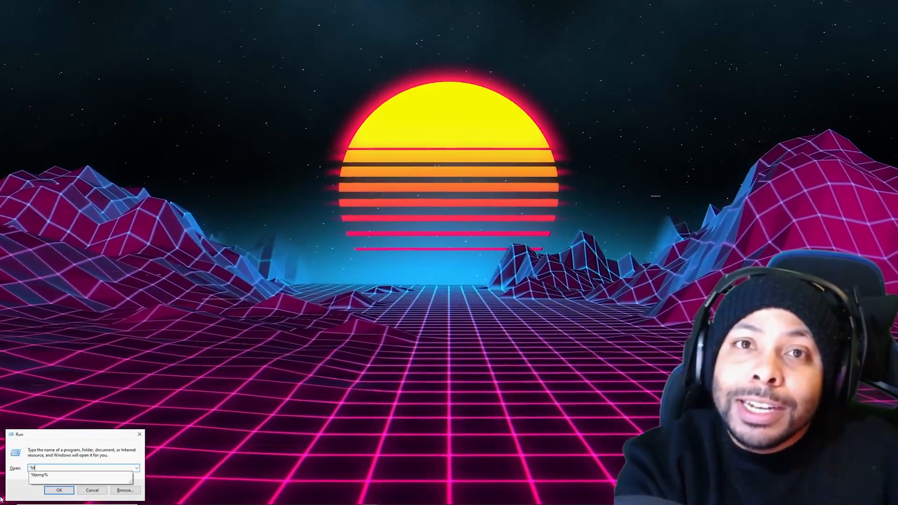
Open the %temp% folder through Run and delete everything in it, skipping the items that need administrator permission.
type("%")
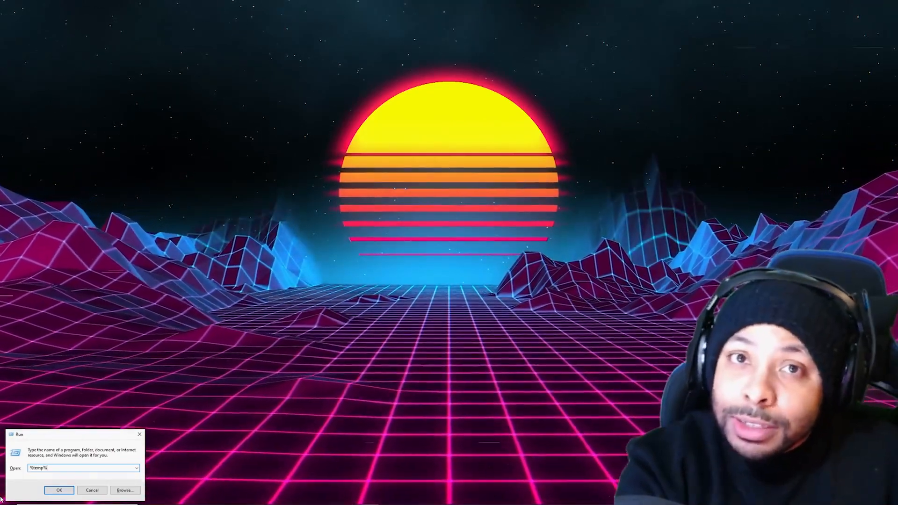
key("Return")
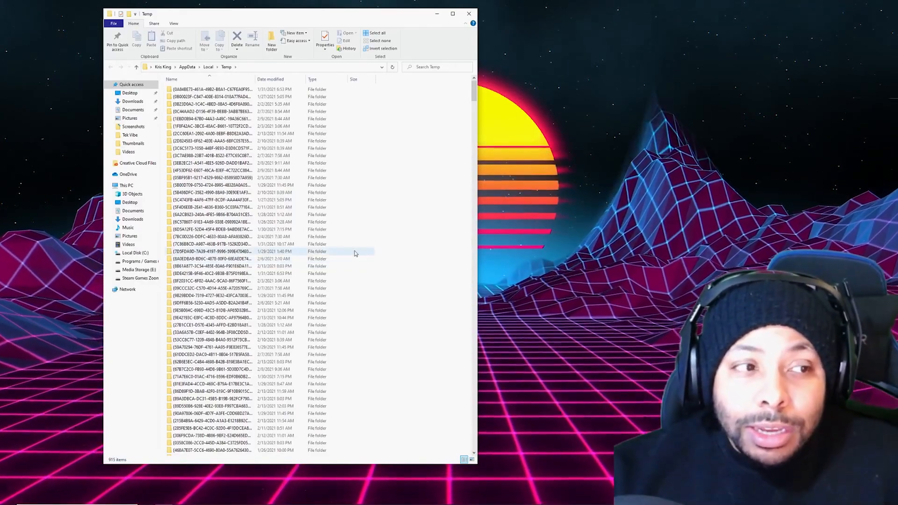
left_click(336, 245)
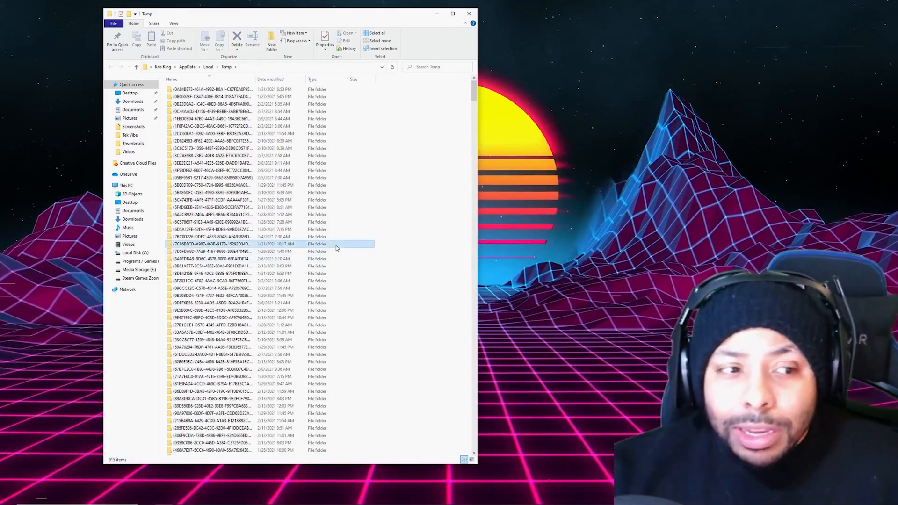
left_click(241, 229)
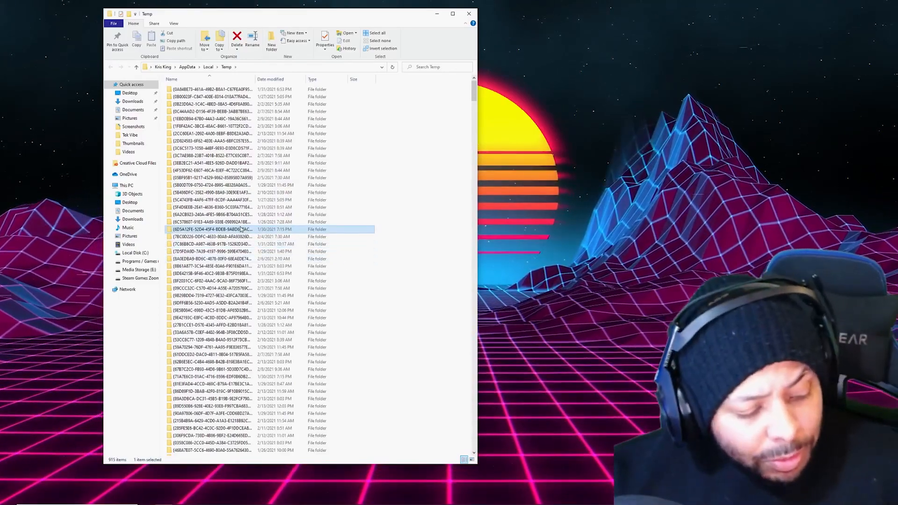
key("ctrl+a")
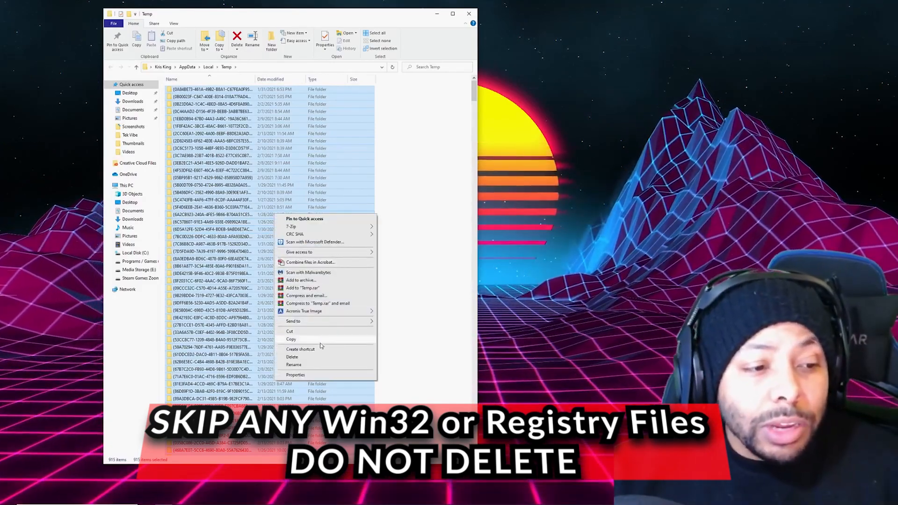
left_click(321, 356)
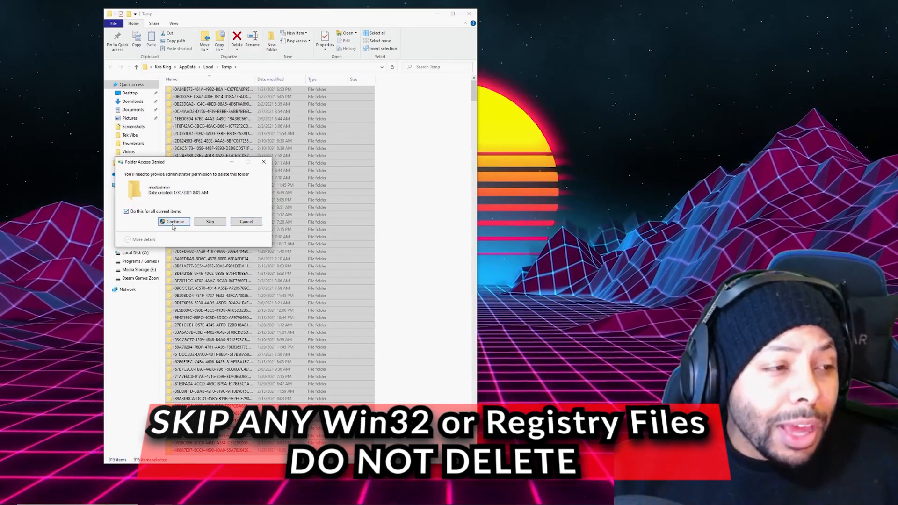
left_click(210, 222)
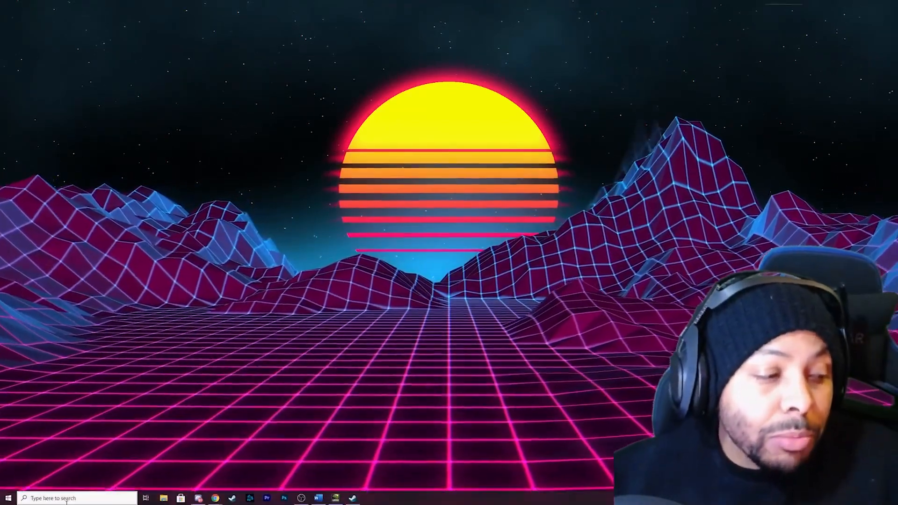
Bring up Run through Windows search and open the Windows Temp folder with the command temp.
left_click(67, 498)
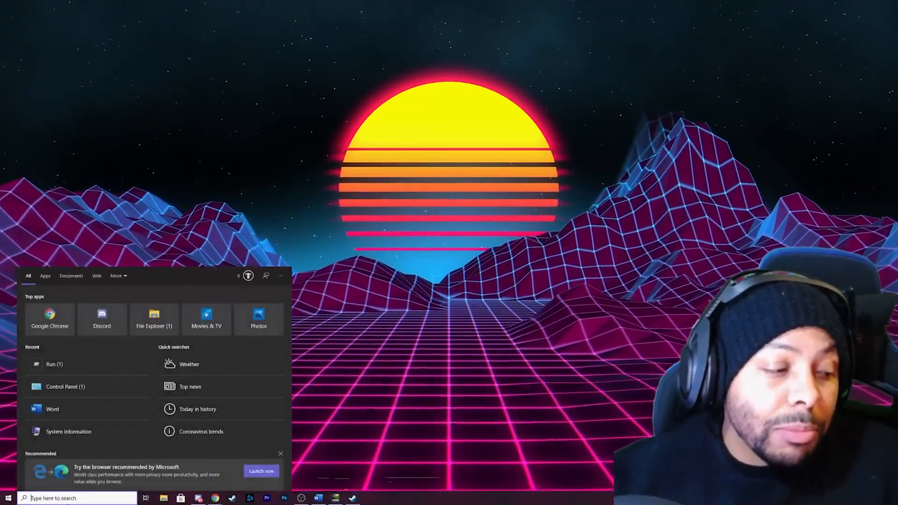
type("ru")
key("Return")
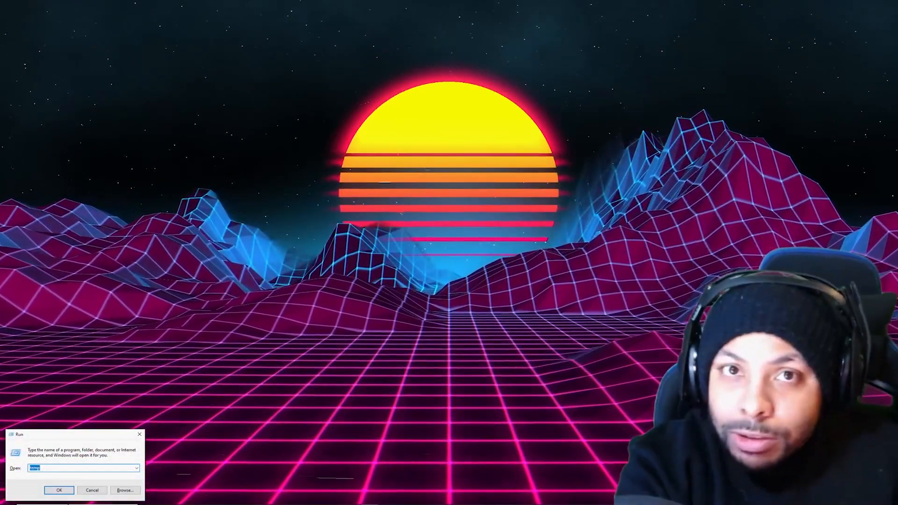
type("temp")
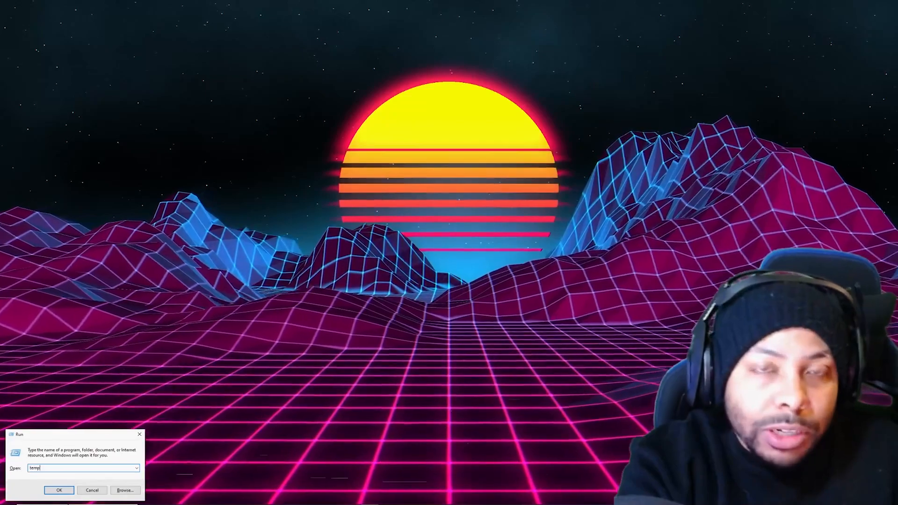
key("Return")
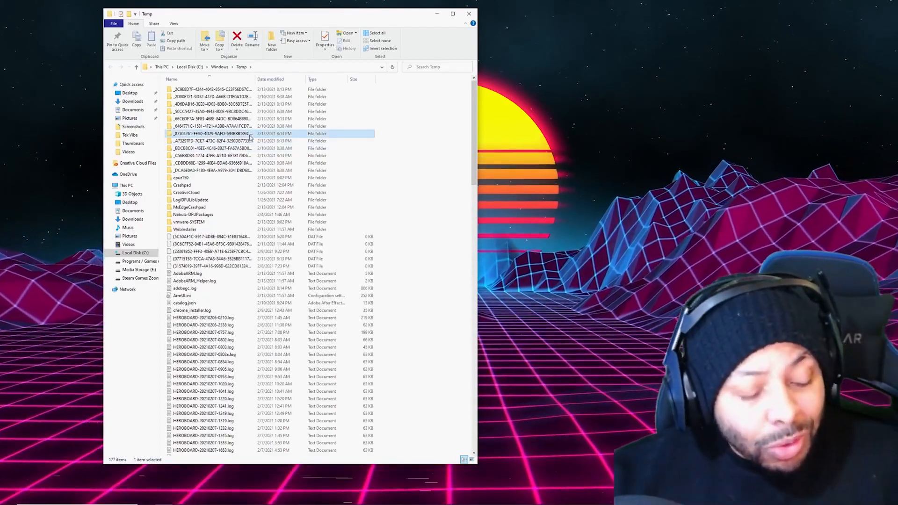
Delete all items in the Windows Temp folder, granting administrator permission for all current items.
key("ctrl+a")
right_click(372, 149)
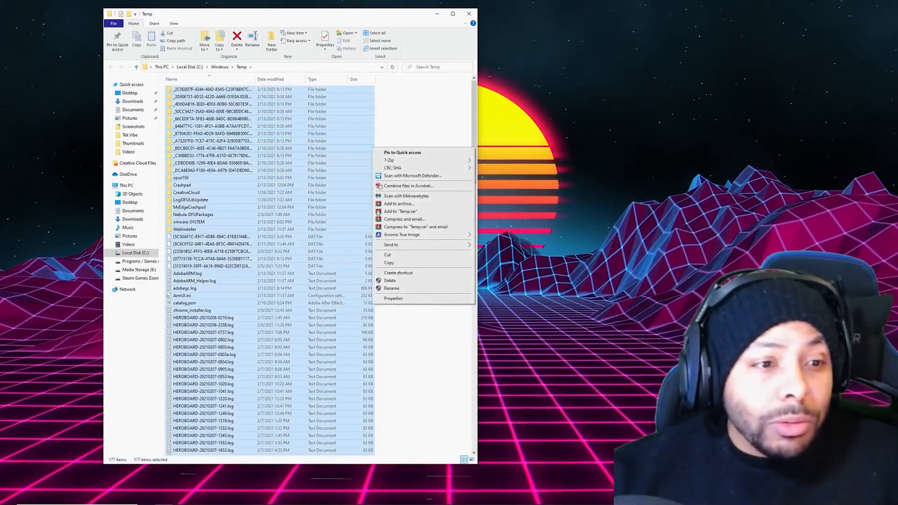
left_click(416, 281)
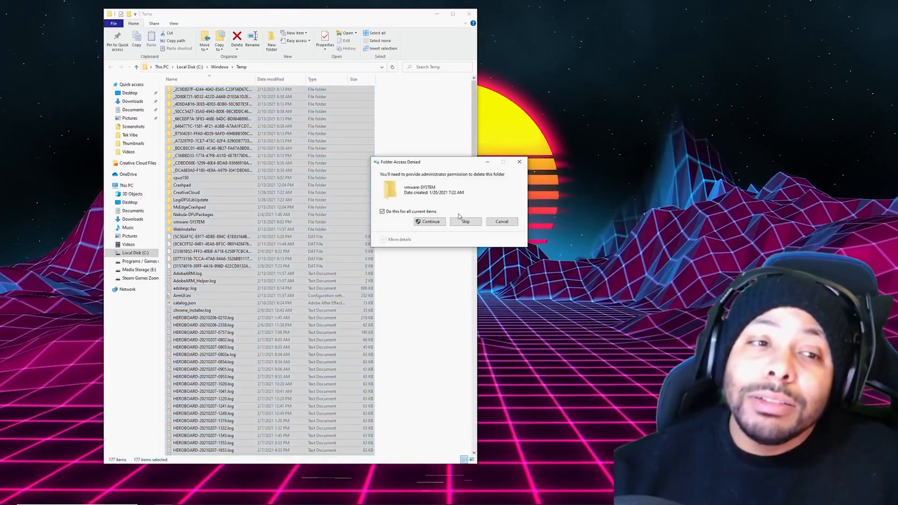
left_click(430, 222)
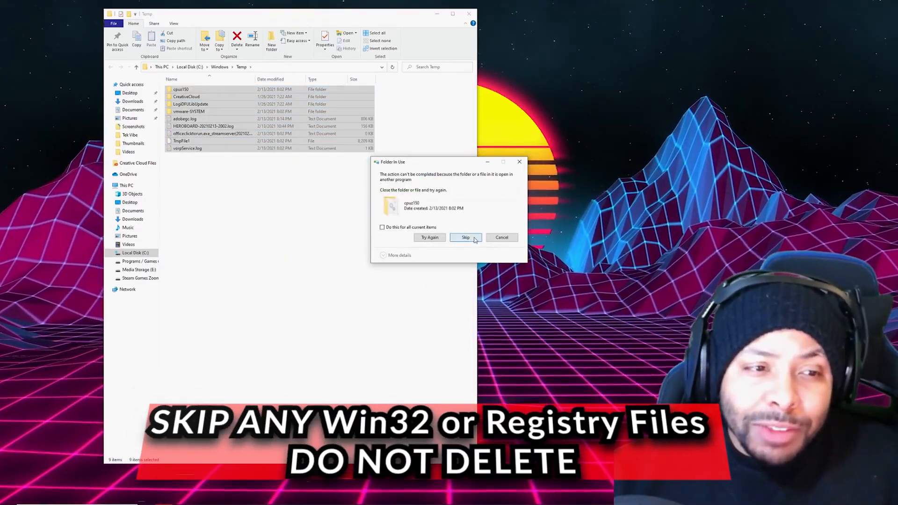
Skip the temporary folders in use by other programs, dismiss the vmware-SYSTEM conflict, and close the Temp folder.
left_click(474, 239)
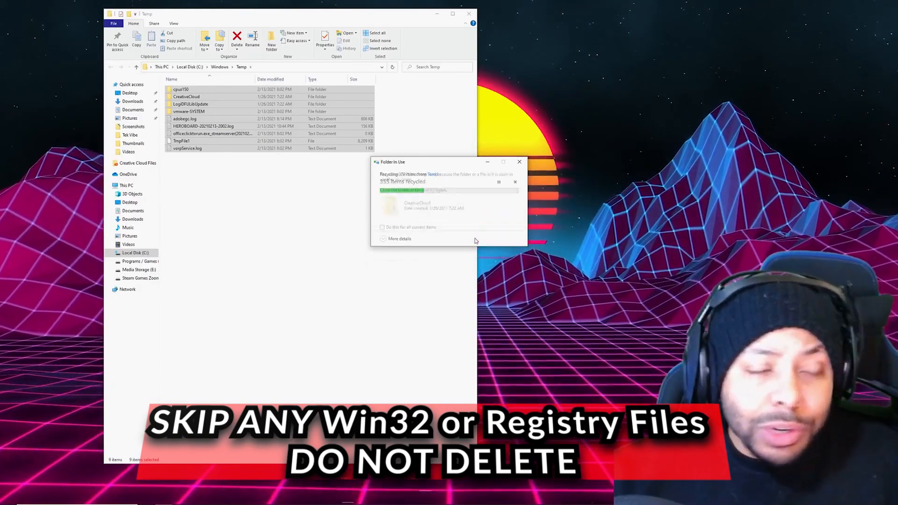
left_click(475, 239)
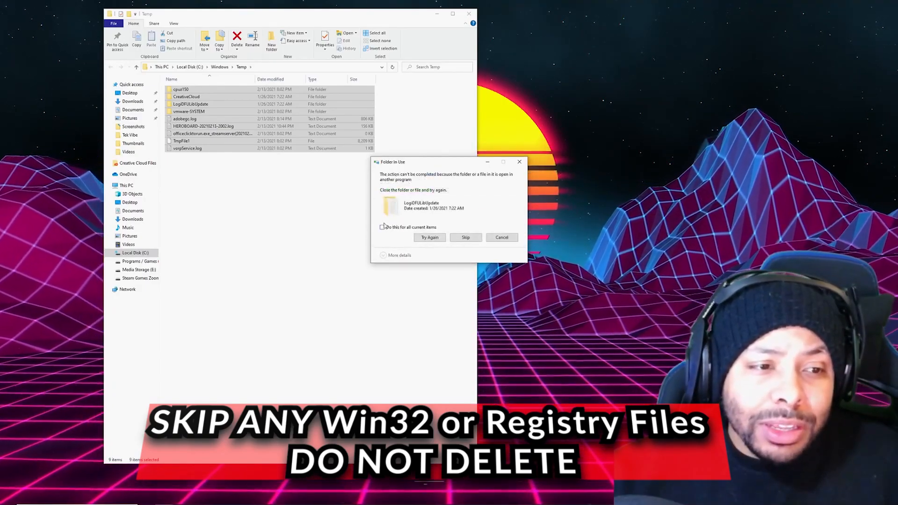
left_click(466, 239)
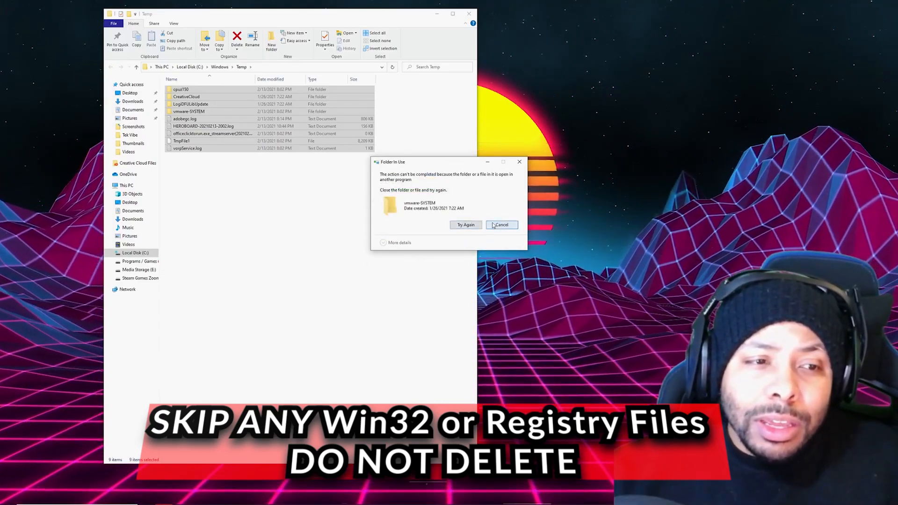
left_click(466, 225)
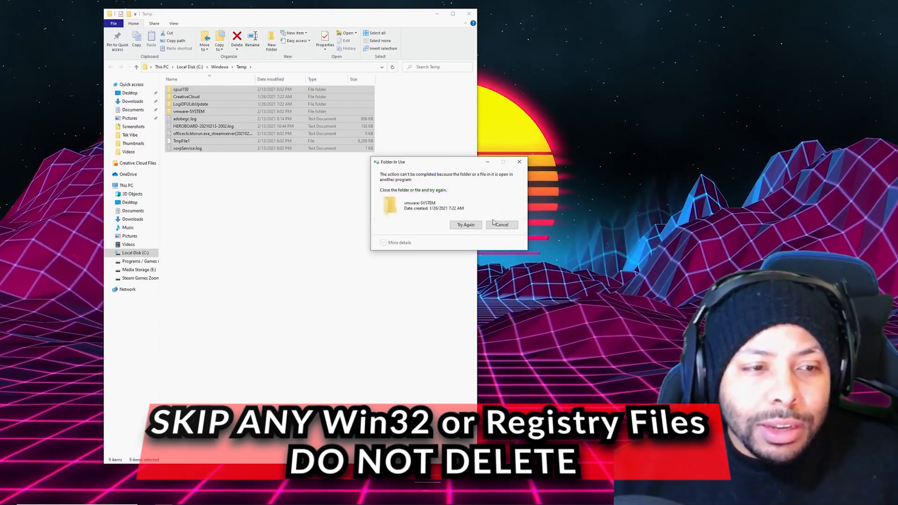
left_click(519, 162)
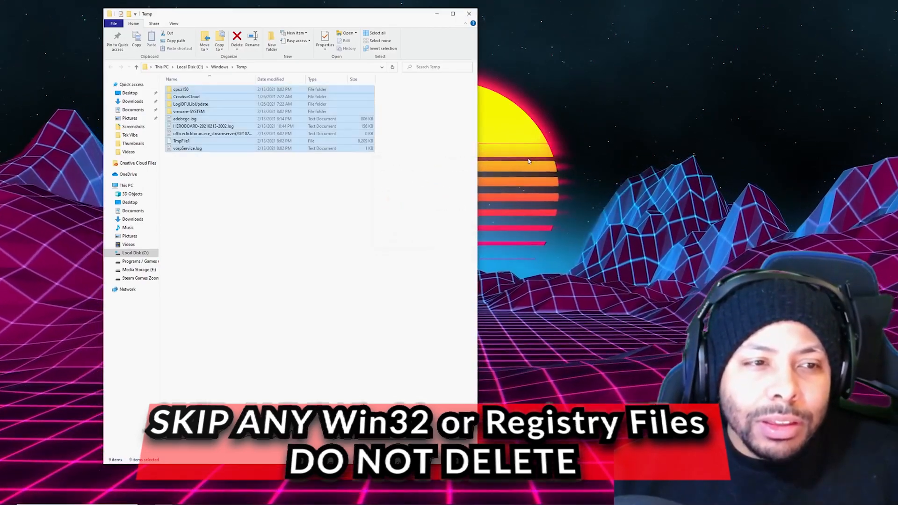
left_click(449, 233)
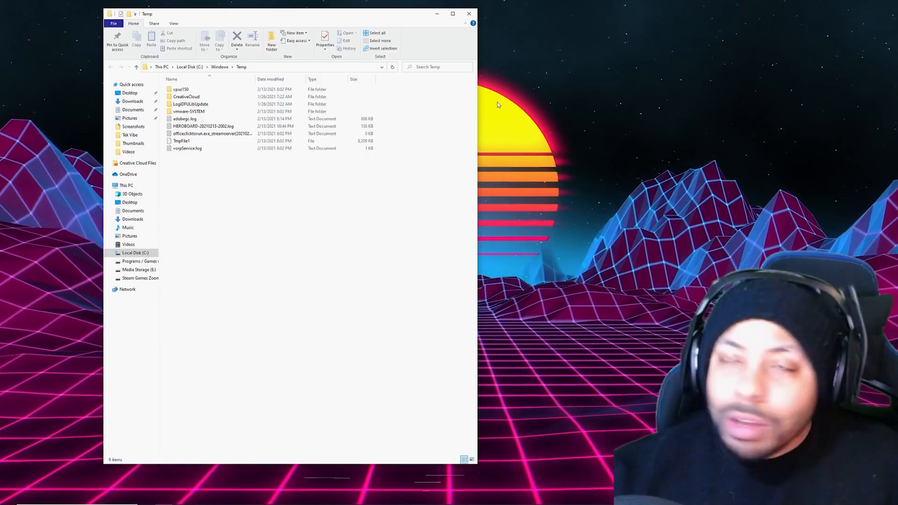
left_click(467, 11)
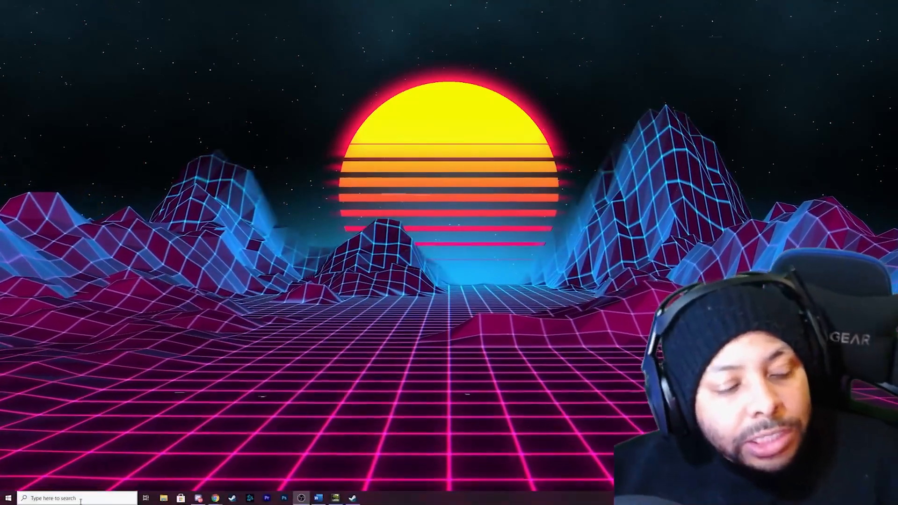
Open Control Panel and go to Power Options within the System and Security category.
left_click(76, 497)
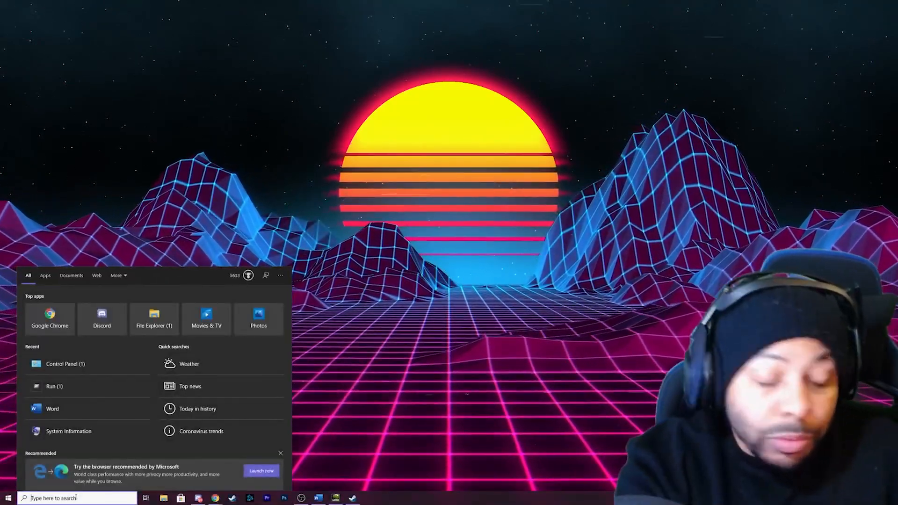
type("contro")
key("Return")
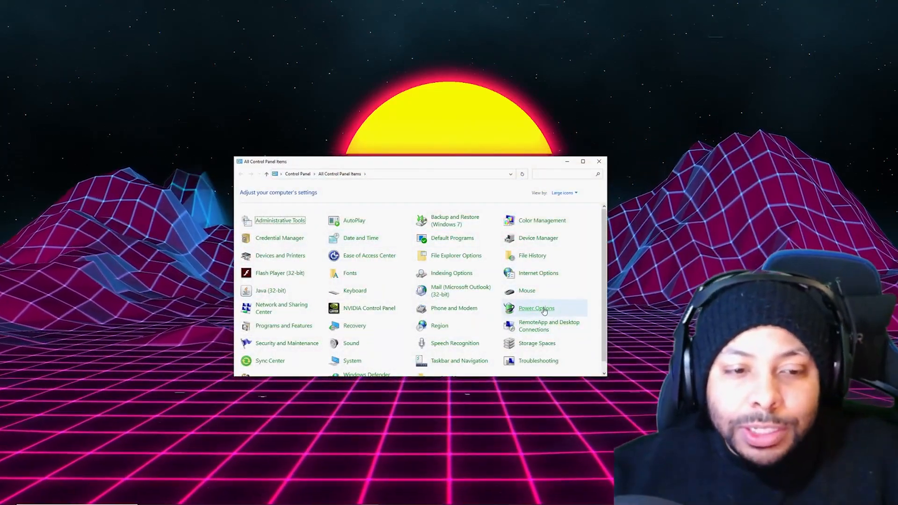
left_click(297, 173)
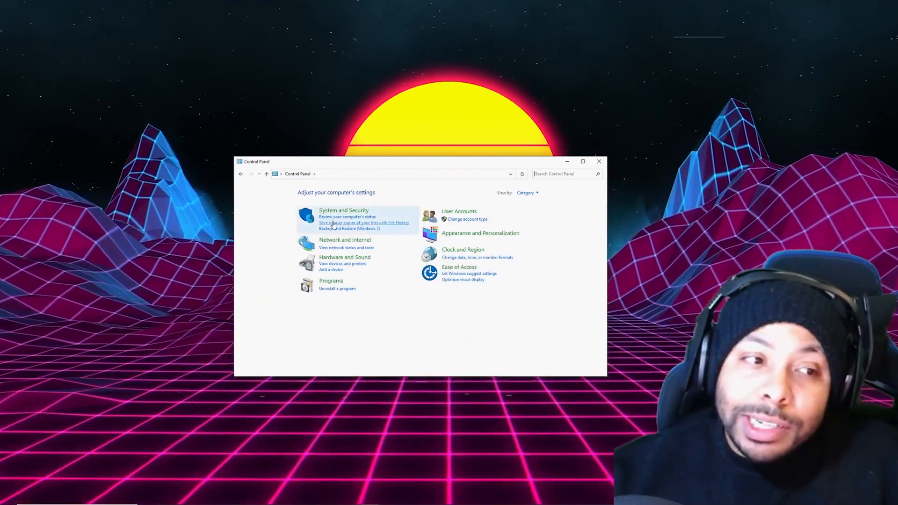
left_click(353, 212)
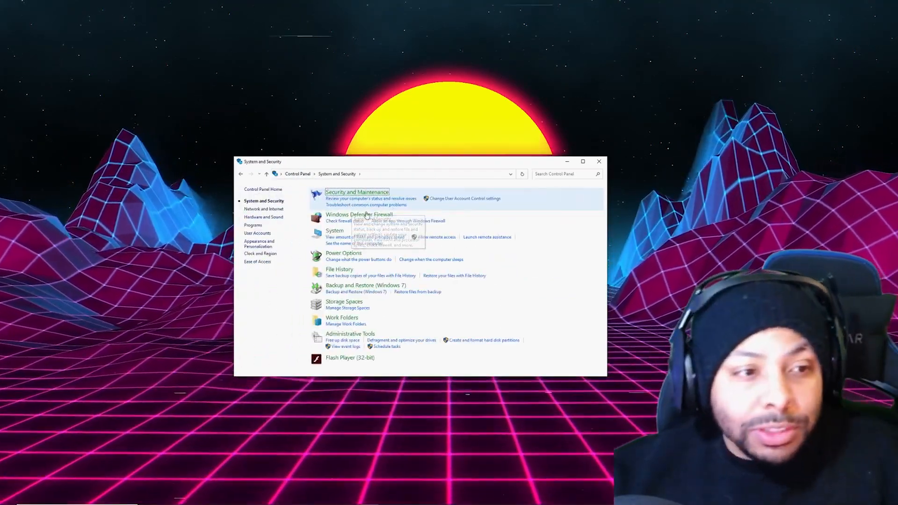
left_click(347, 254)
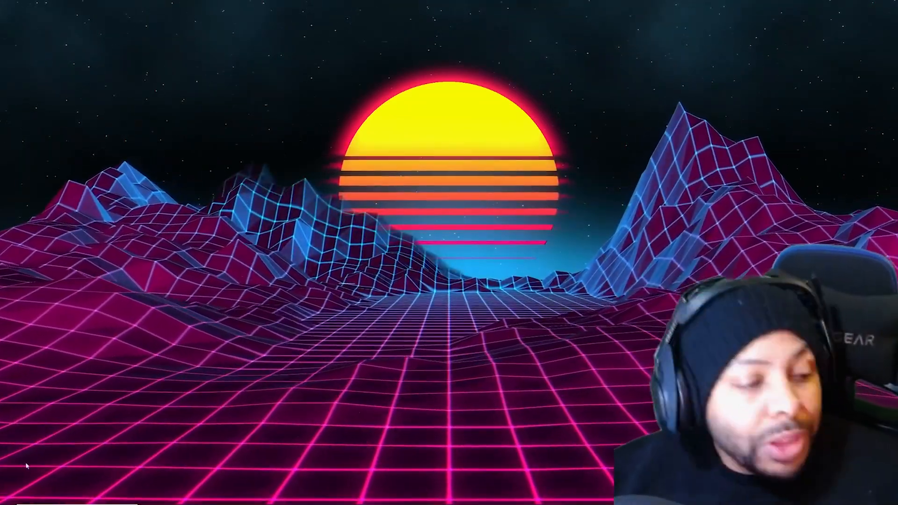
Reopen Control Panel and reach the advanced system settings from the System page under System and Security.
left_click(90, 498)
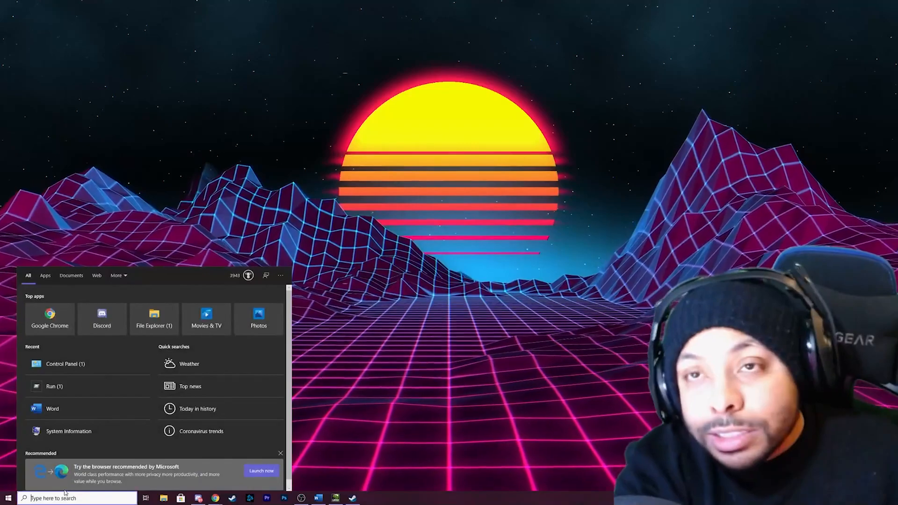
type("cont")
key("Return")
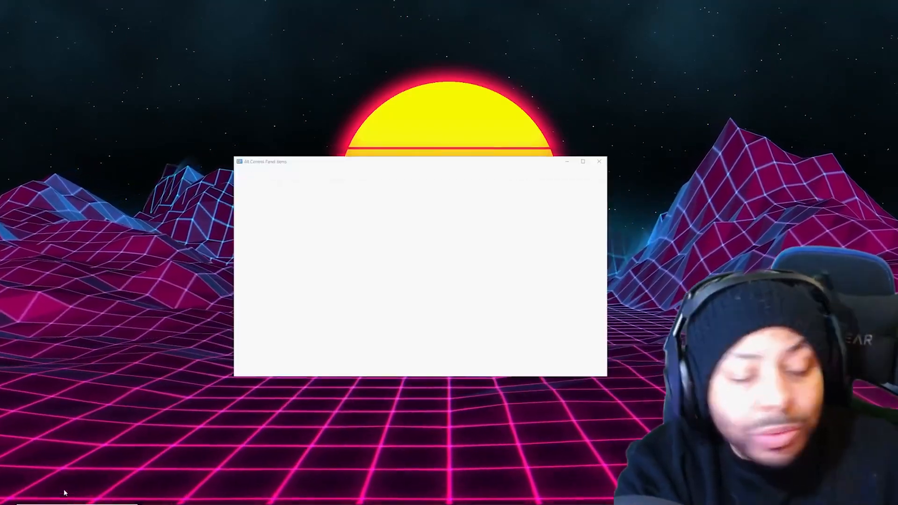
left_click(294, 173)
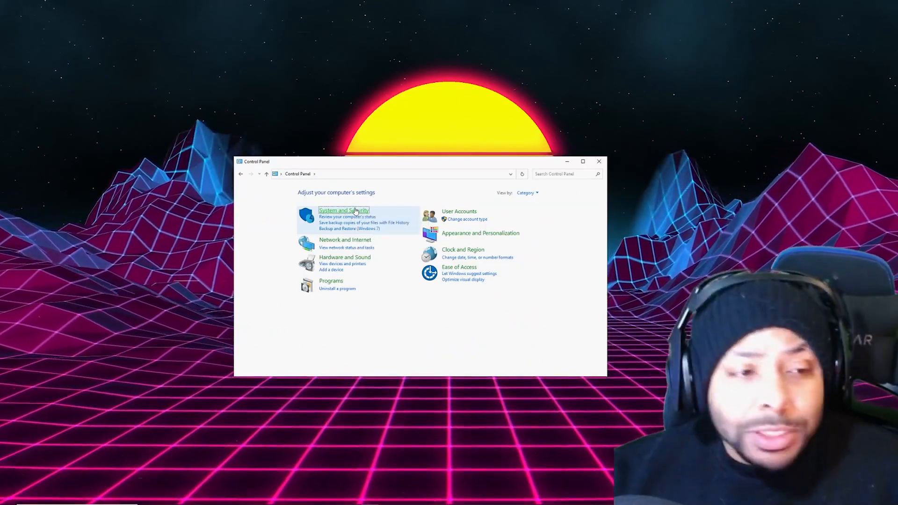
left_click(354, 210)
left_click(336, 231)
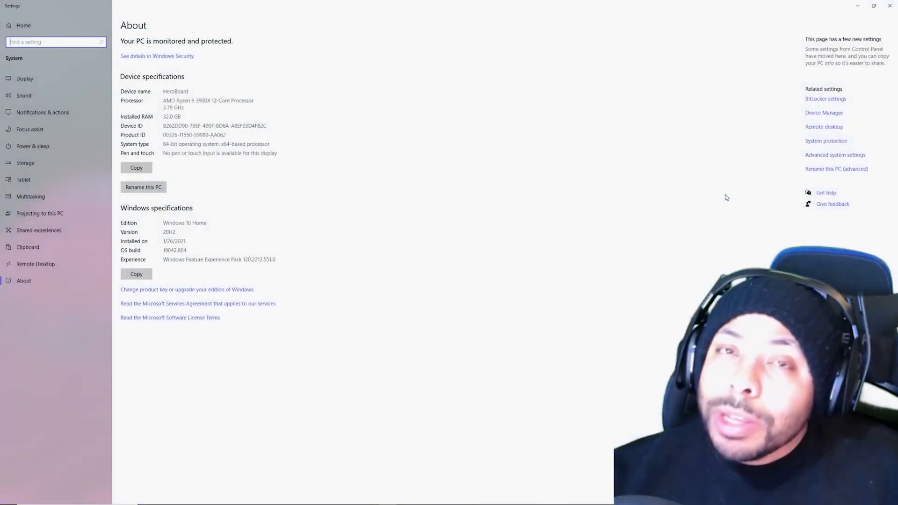
left_click(837, 156)
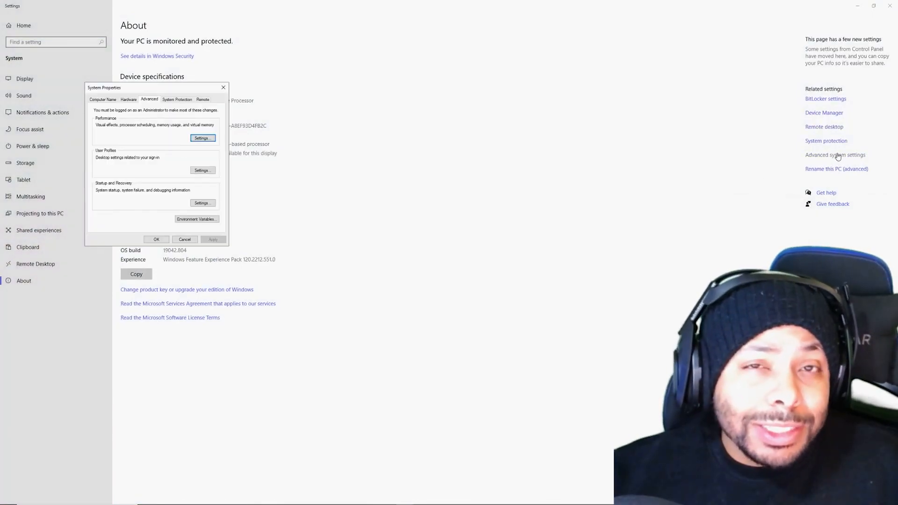
Adjust the visual effects in Performance Options for best performance, keep only smooth edges of screen fonts enabled, and apply the change.
left_click_drag(194, 88, 621, 149)
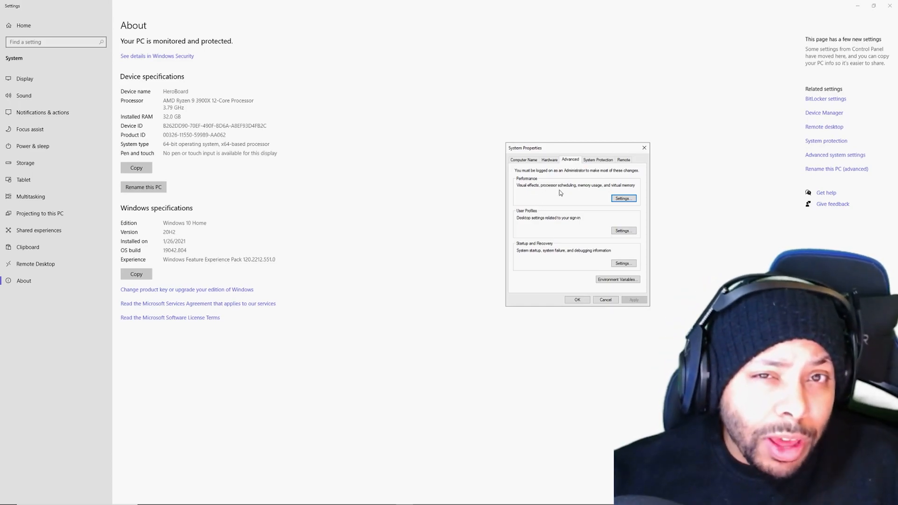
left_click(622, 199)
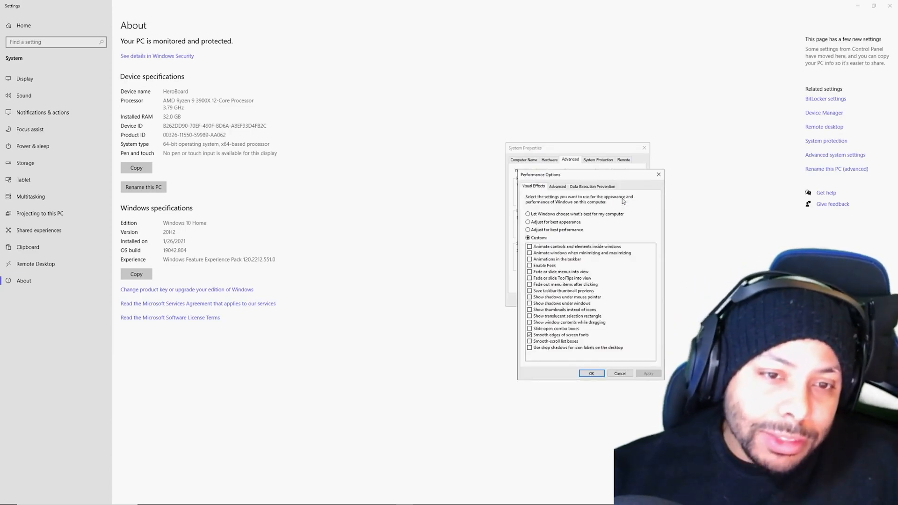
left_click_drag(604, 179, 610, 119)
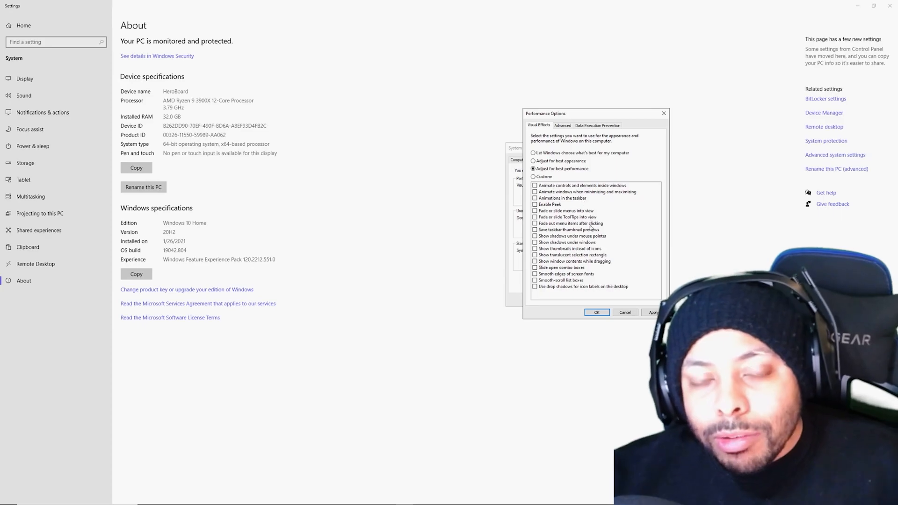
left_click(534, 275)
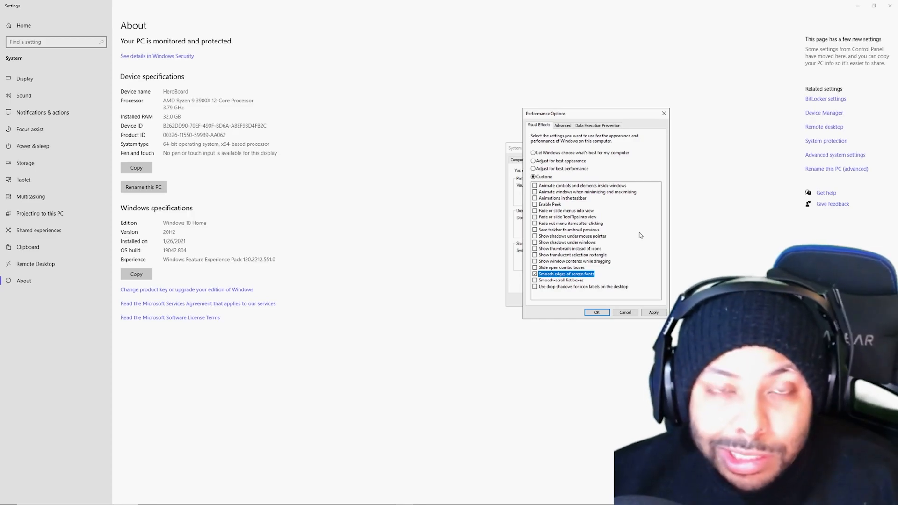
left_click(654, 313)
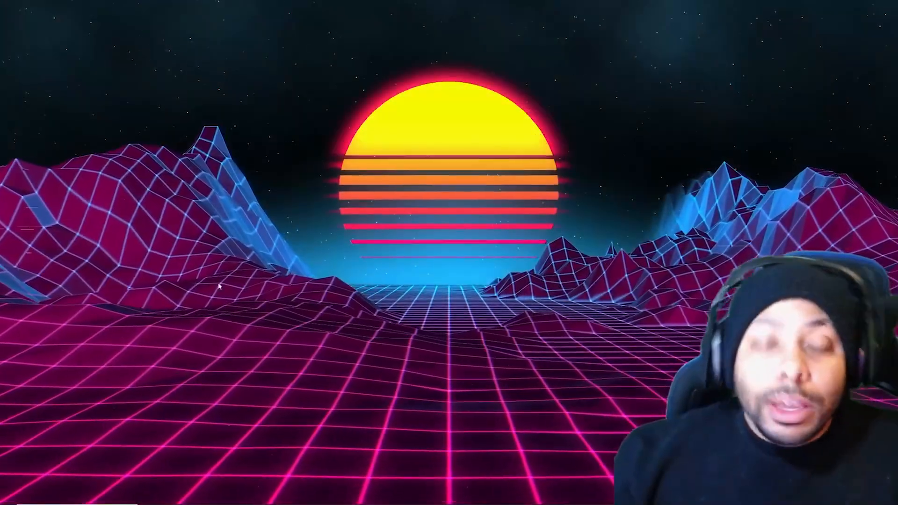
Reopen Control Panel and go to the Network and Sharing Center under Network and Internet, maximizing the window.
left_click(95, 498)
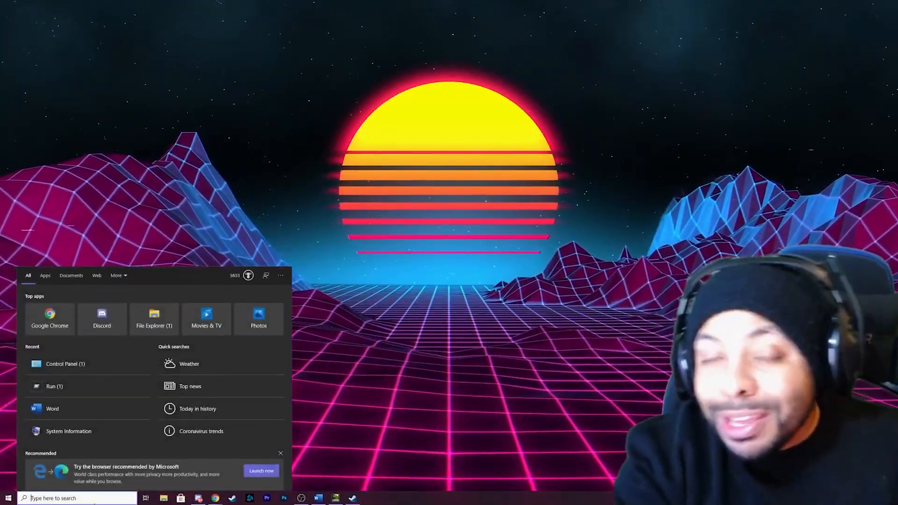
type("co")
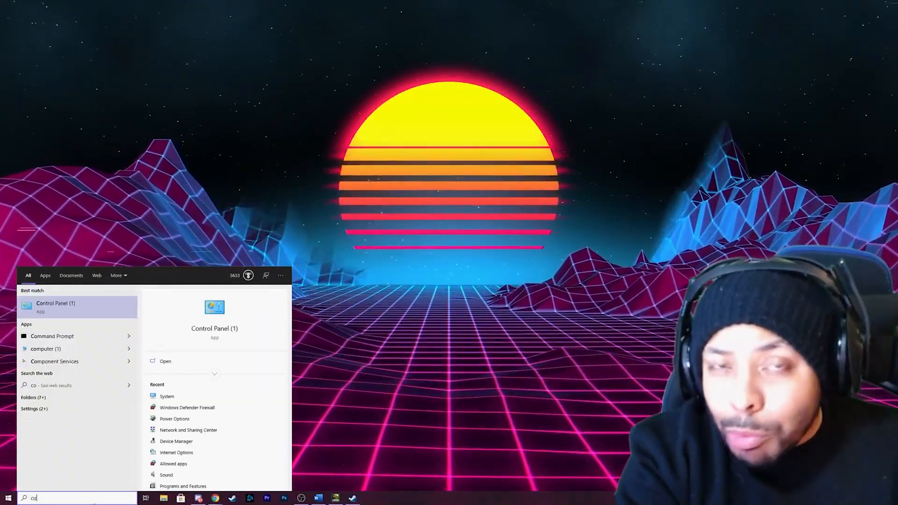
type("ntrol")
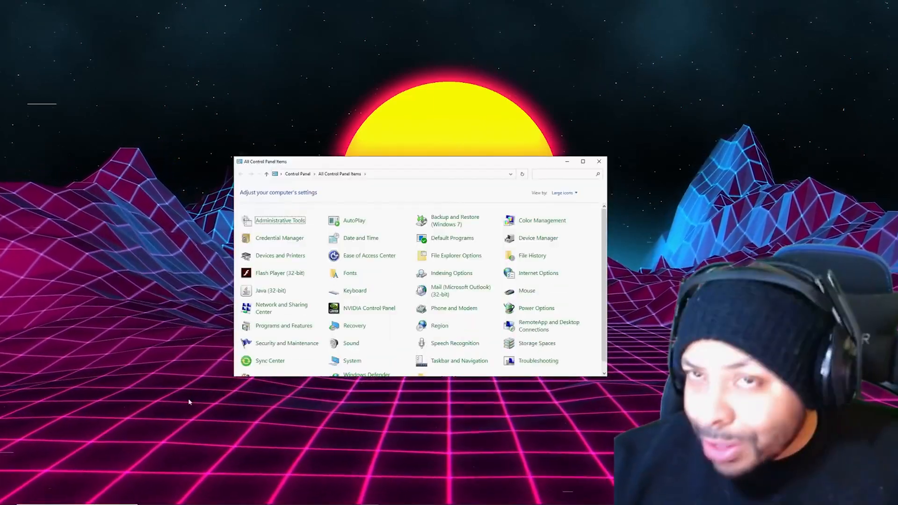
left_click(295, 174)
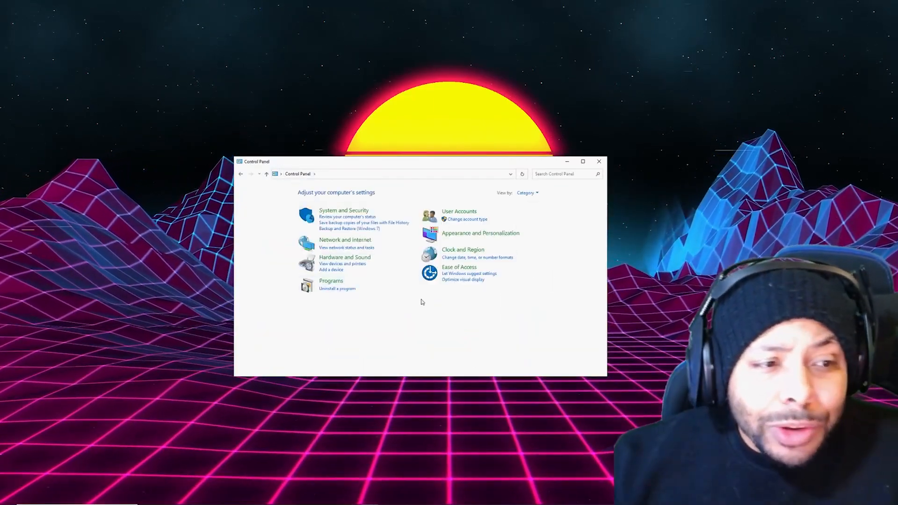
left_click(356, 241)
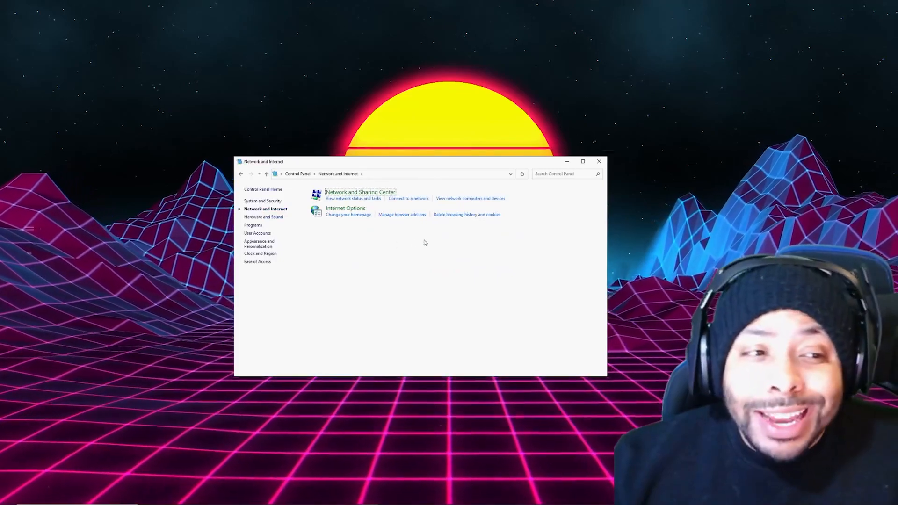
left_click(355, 193)
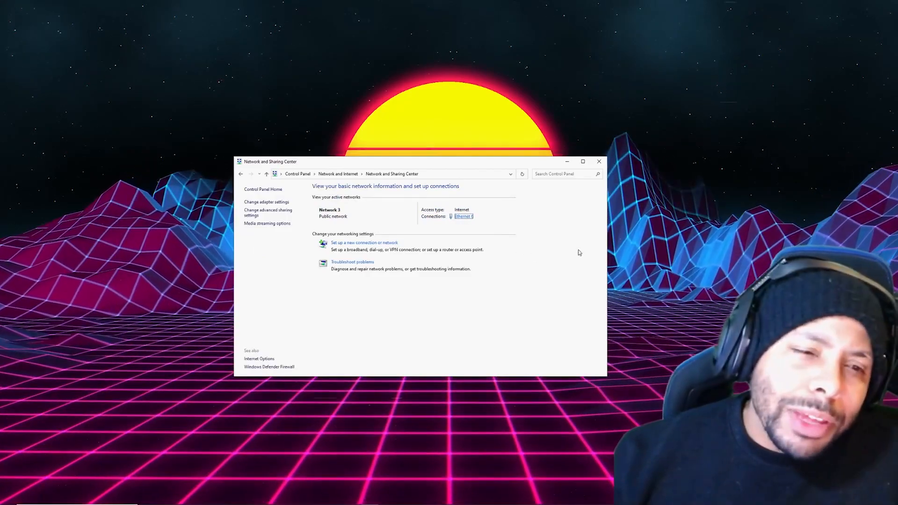
left_click(583, 161)
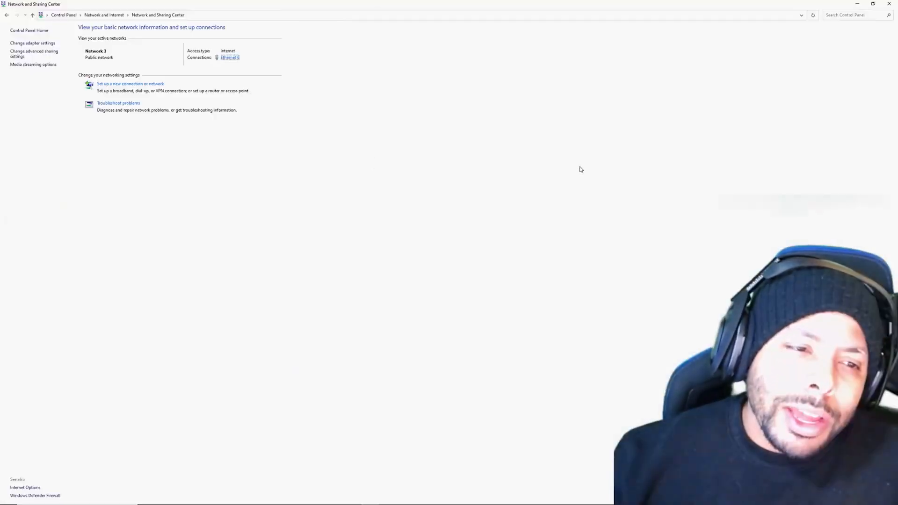
Set the Ethernet 6 connection's IPv4 DNS servers to 1.1.1.1 preferred and 1.0.0.1 alternate, with settings validated upon exit.
left_click(230, 57)
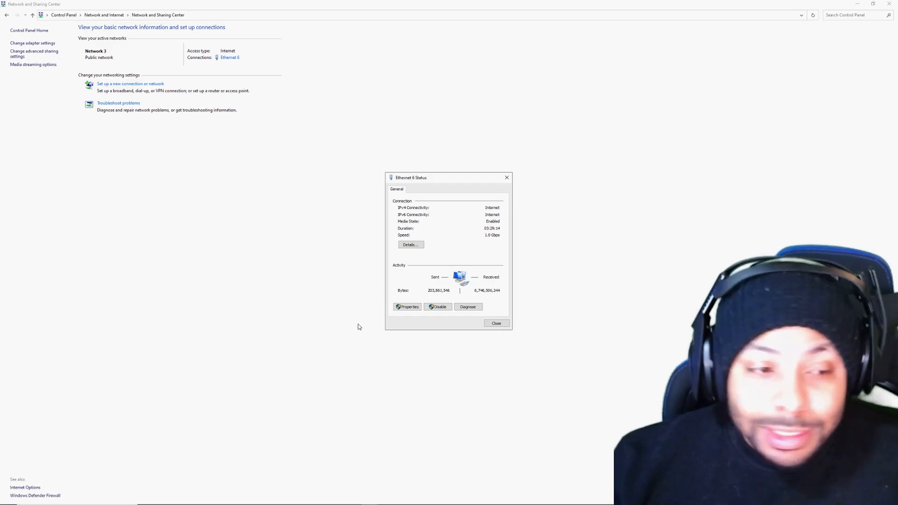
left_click(407, 307)
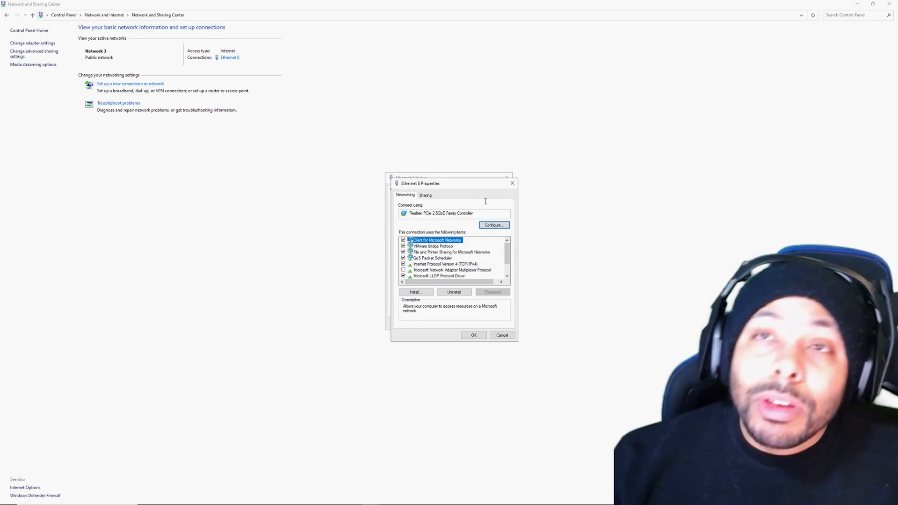
left_click(434, 265)
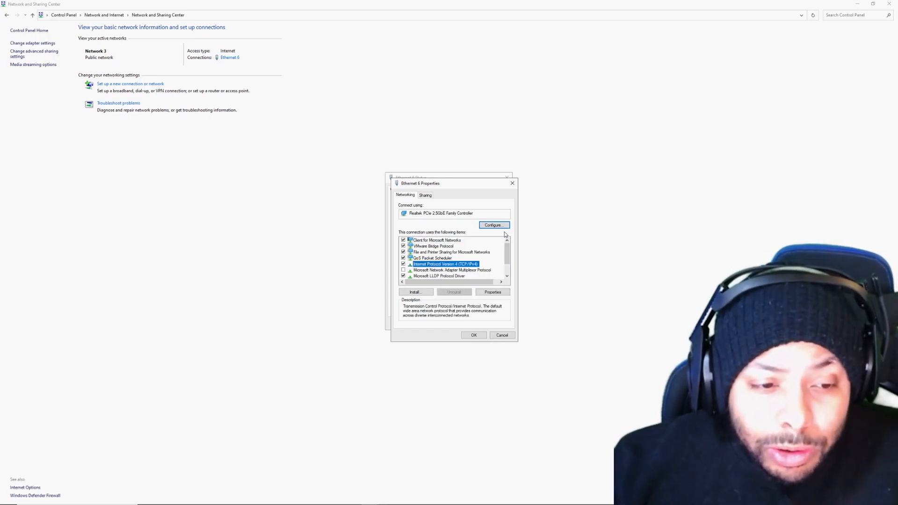
left_click(494, 292)
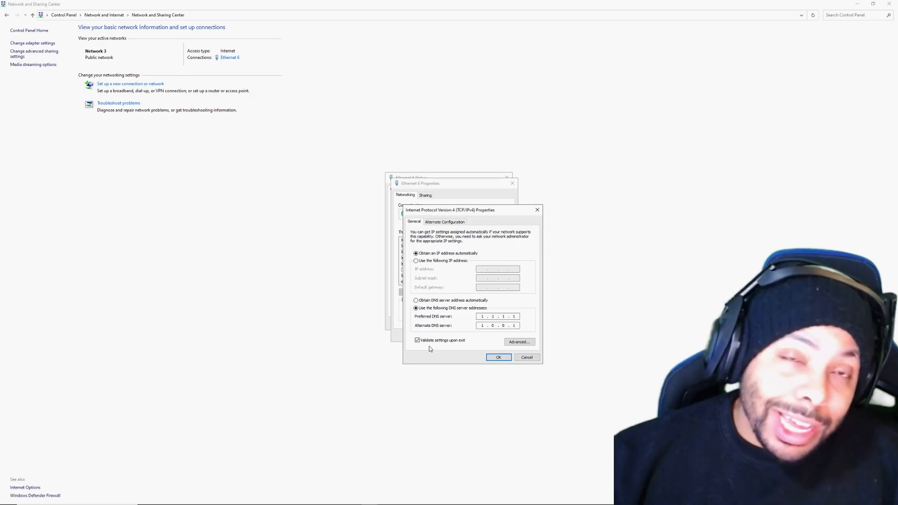
left_click(498, 358)
left_click(473, 335)
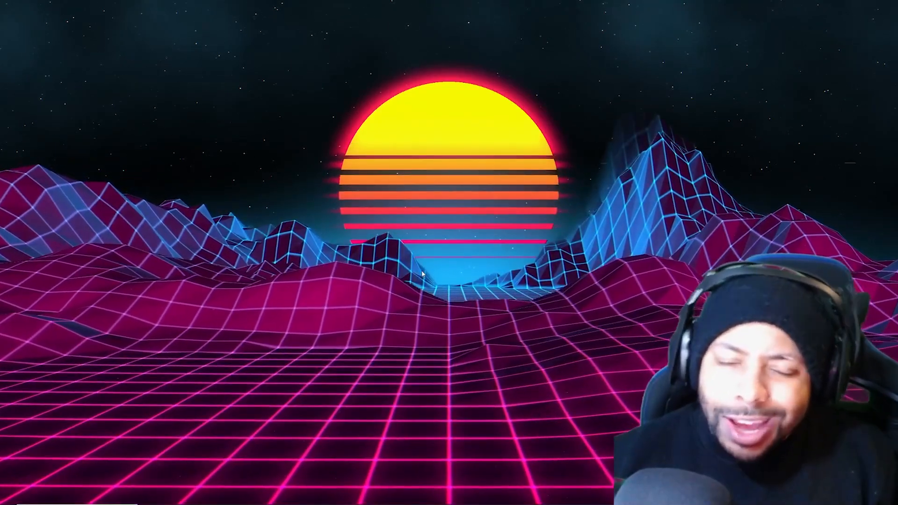
Open NVIDIA Control Panel from the desktop and maximize its window on the image settings with preview.
right_click(397, 341)
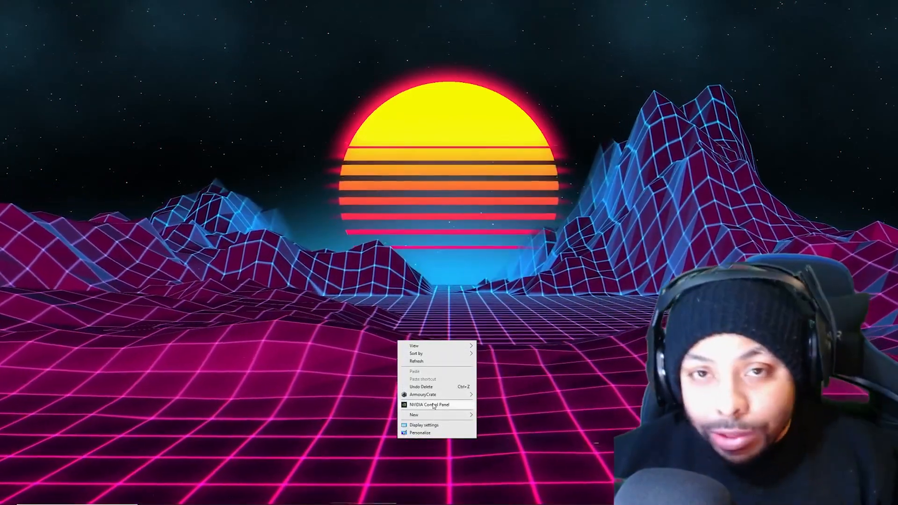
left_click(433, 405)
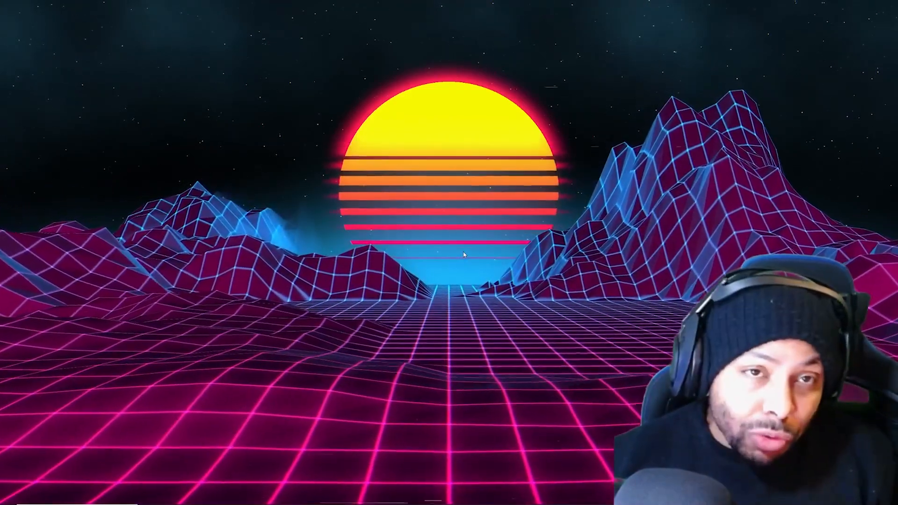
mouse_move(335, 504)
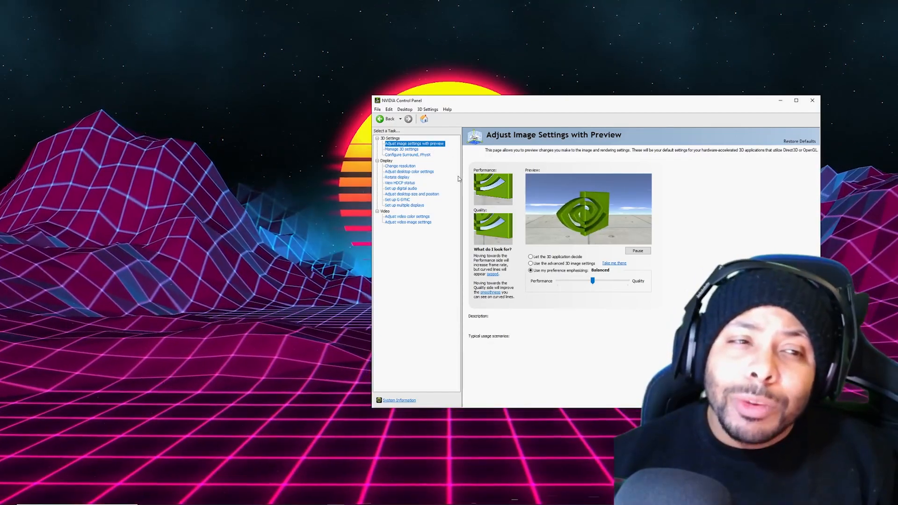
left_click(795, 101)
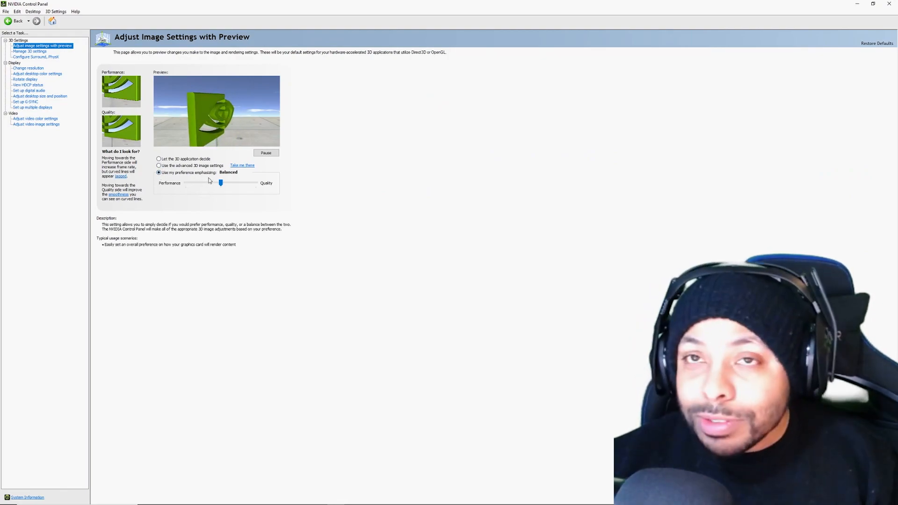
Shift the image preference emphasis to Quality, over to Performance, and back towards the middle of the range.
left_click_drag(221, 184, 240, 185)
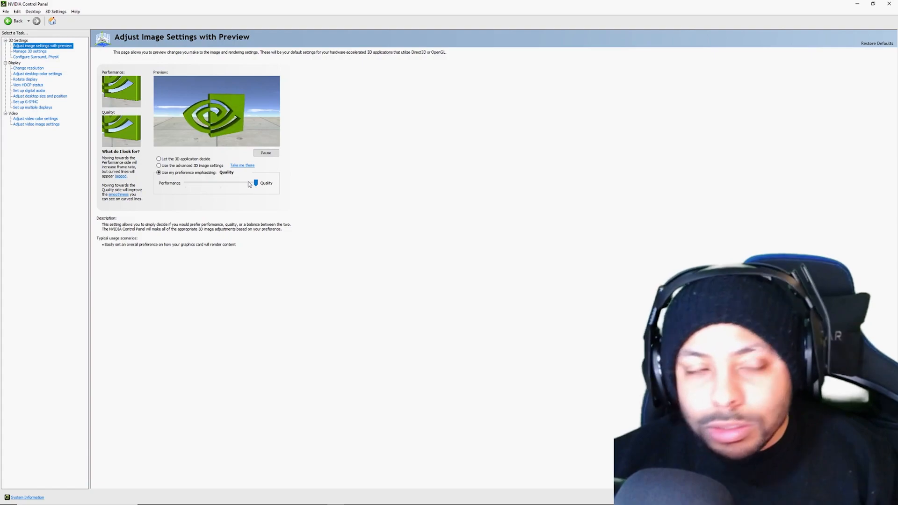
left_click(248, 184)
left_click_drag(219, 184, 178, 185)
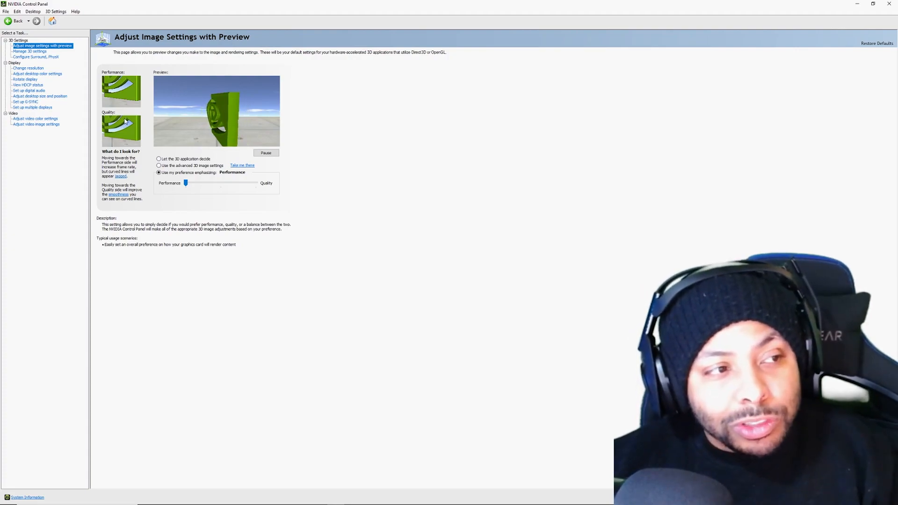
left_click(213, 184)
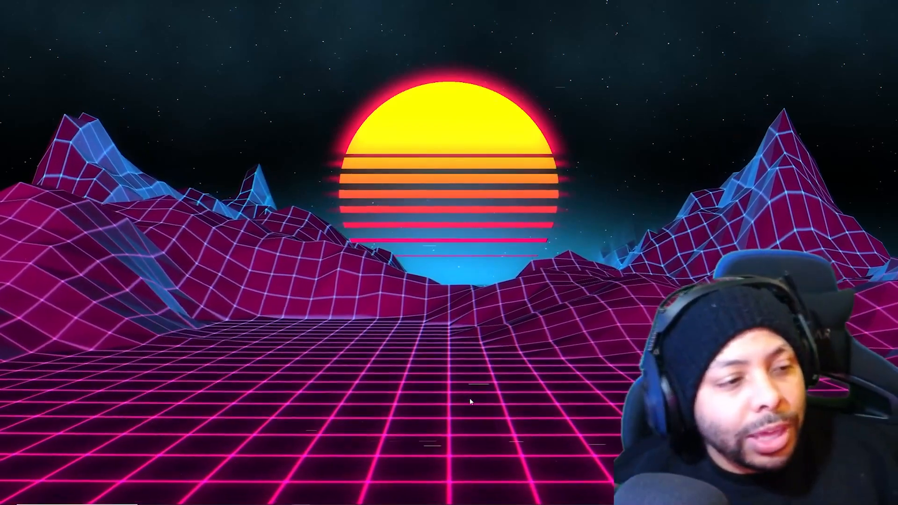
Search Windows for the background apps setting and open the Background apps page.
left_click(110, 501)
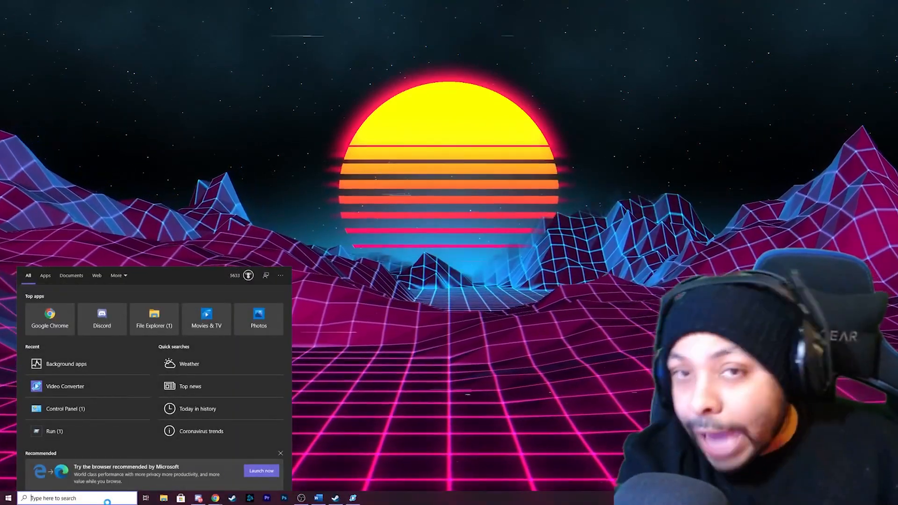
type("backgr")
type("ound a")
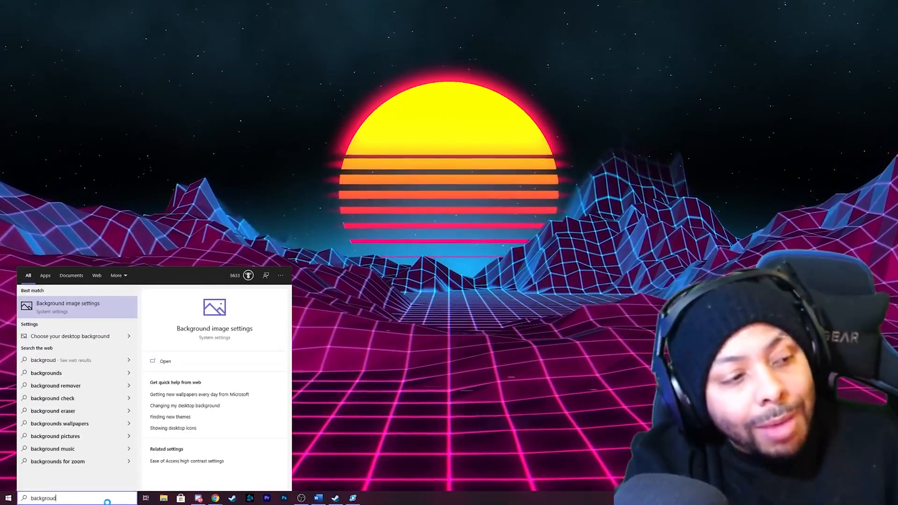
key("Return")
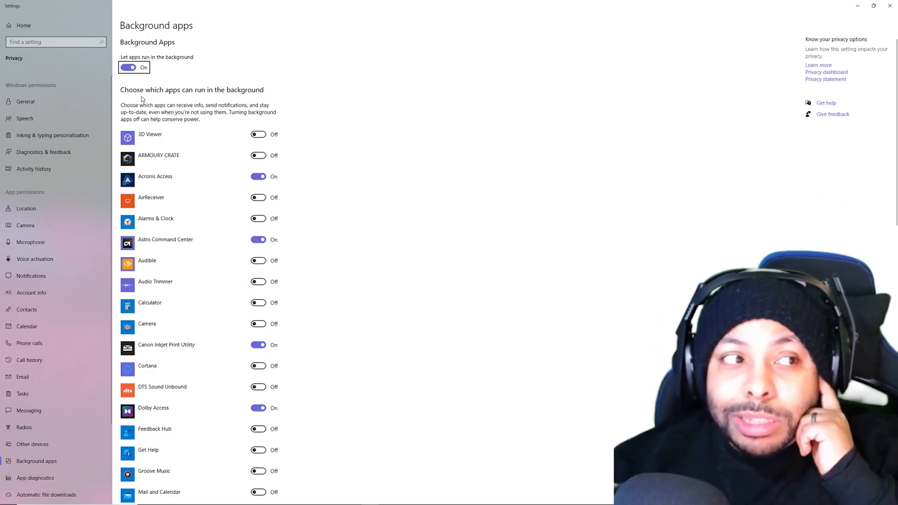
Switch off background running for all apps and switch it back on.
left_click(132, 67)
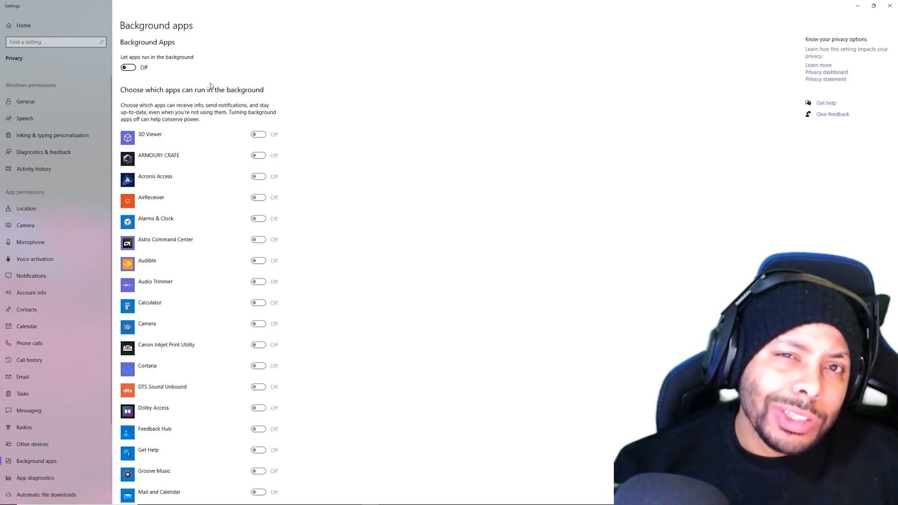
left_click(128, 68)
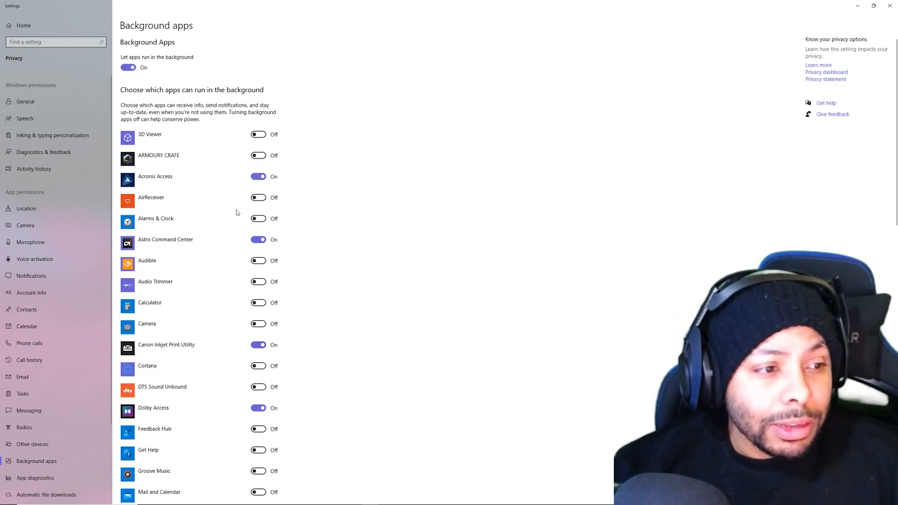
Review which individual apps are allowed to run in the background through the whole list, and close Settings.
scroll(234, 167, "down", 3)
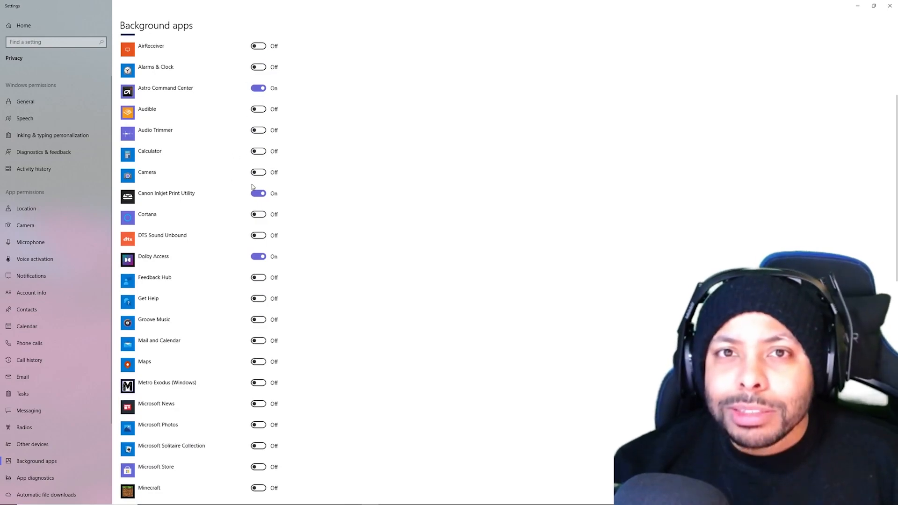
scroll(217, 264, "down", 2)
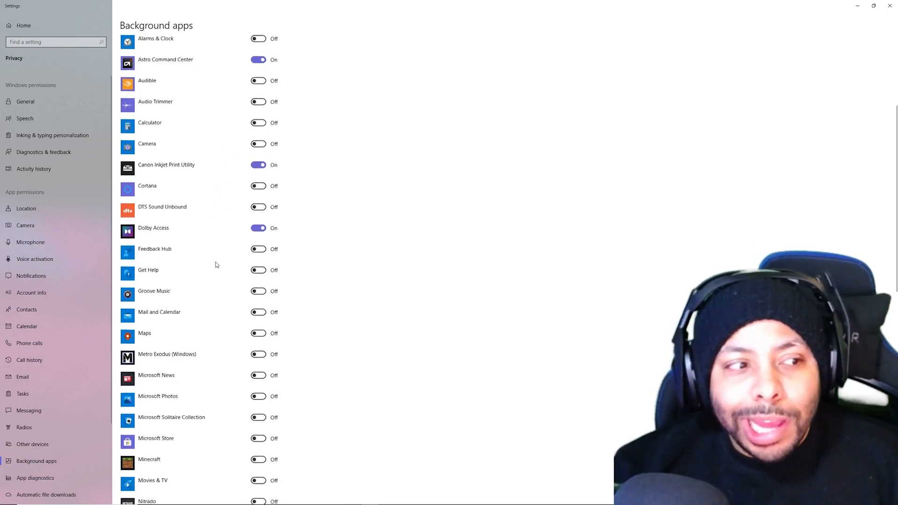
scroll(225, 249, "down", 2)
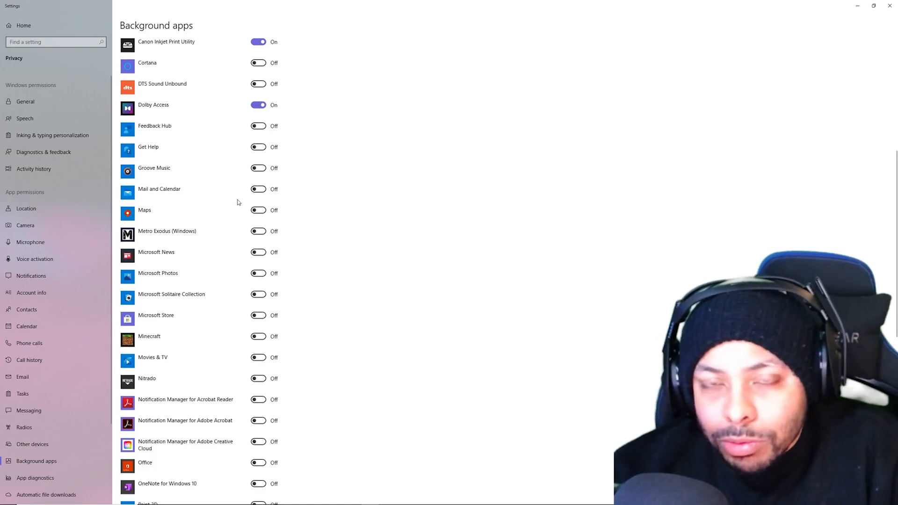
scroll(212, 304, "down", 7)
scroll(216, 298, "down", 4)
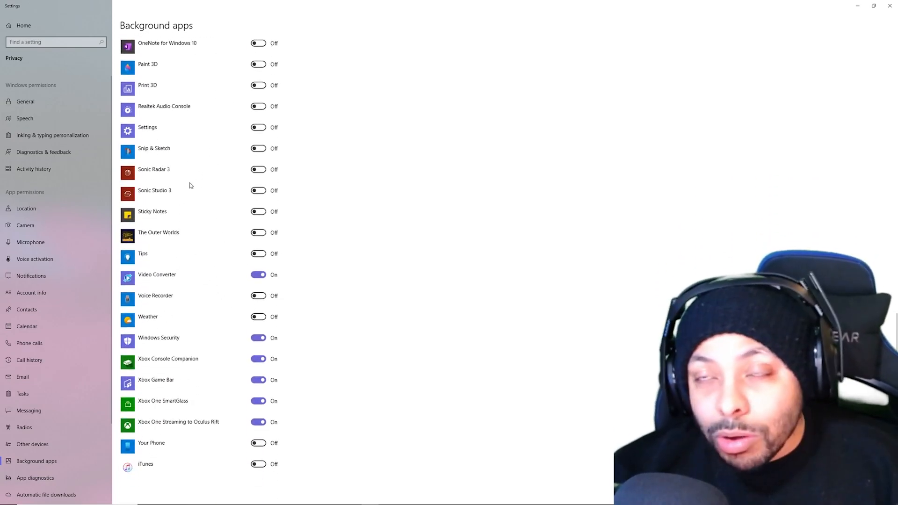
scroll(216, 299, "up", 18)
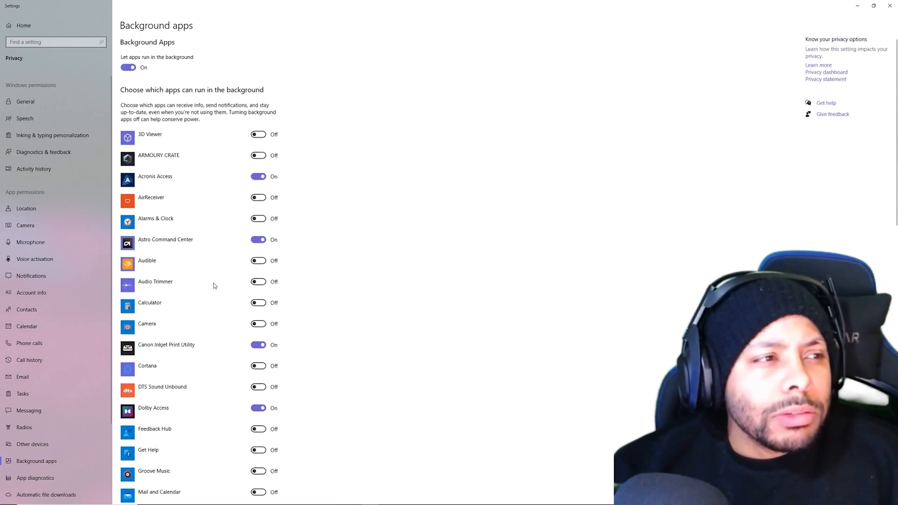
left_click(889, 5)
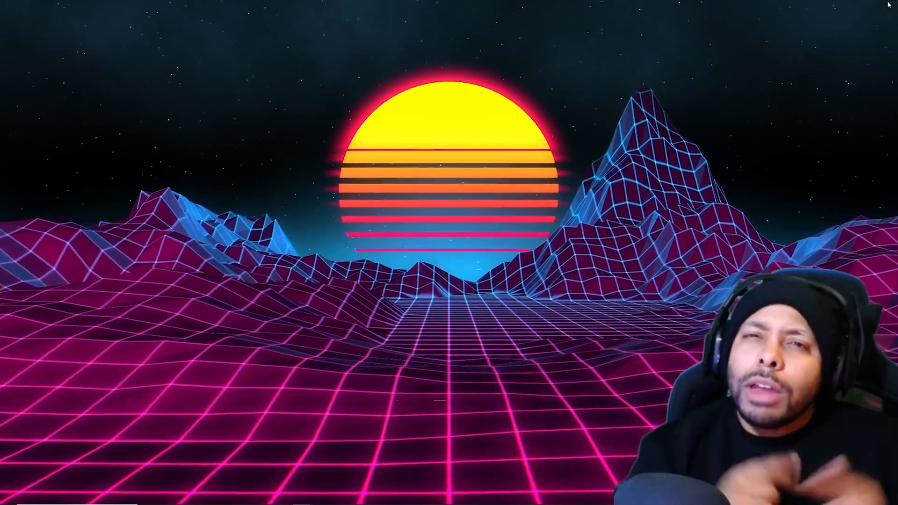